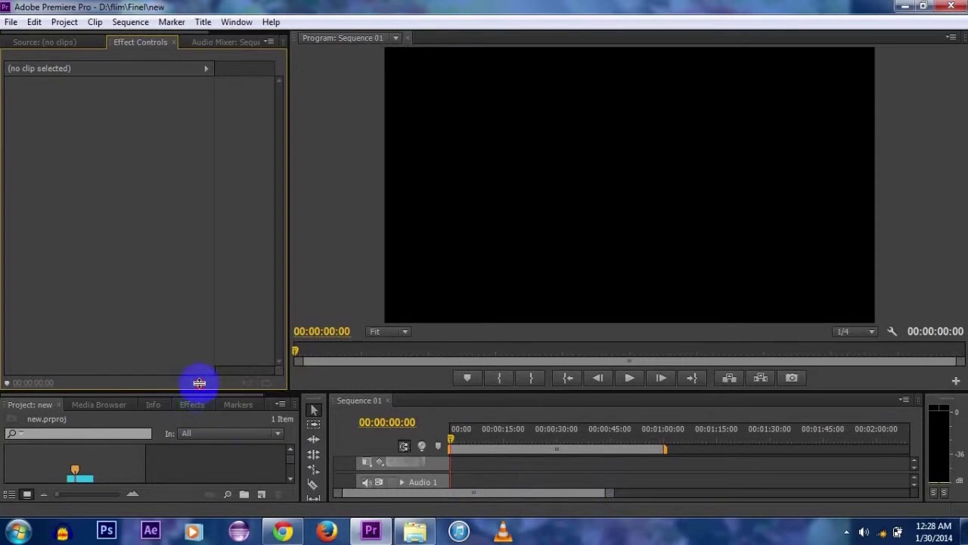
Import the MVI_0789 clip from D:\flim\Example into the project.
drag(199, 383, 200, 299)
click(9, 22)
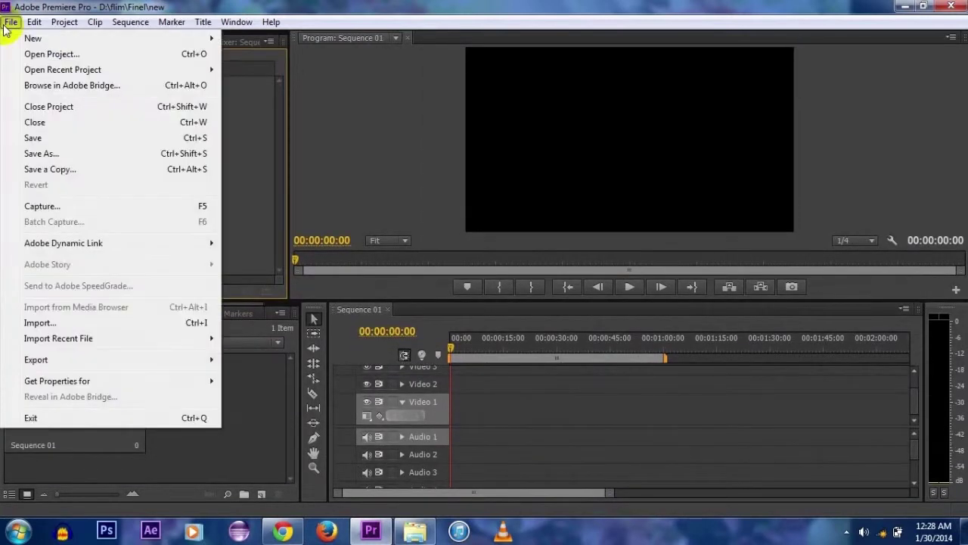
click(107, 331)
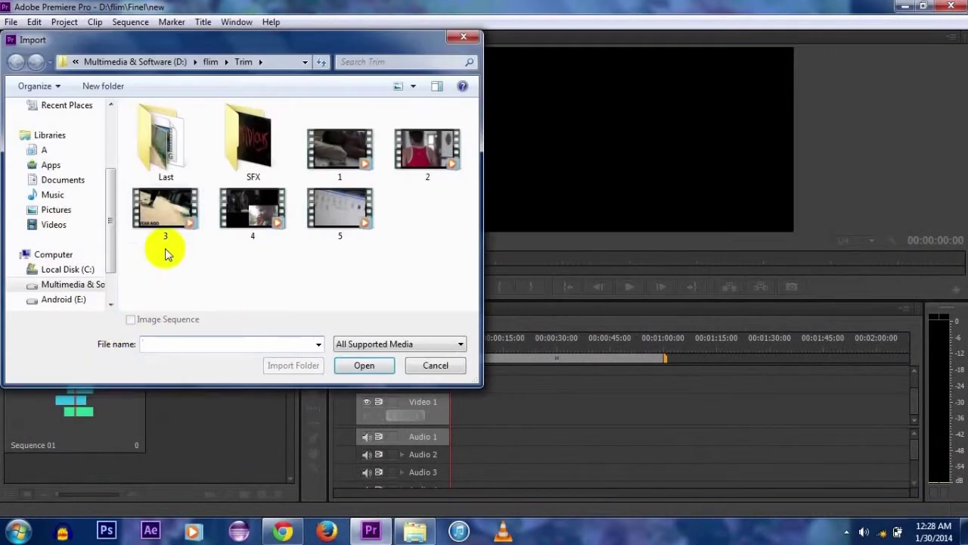
click(182, 61)
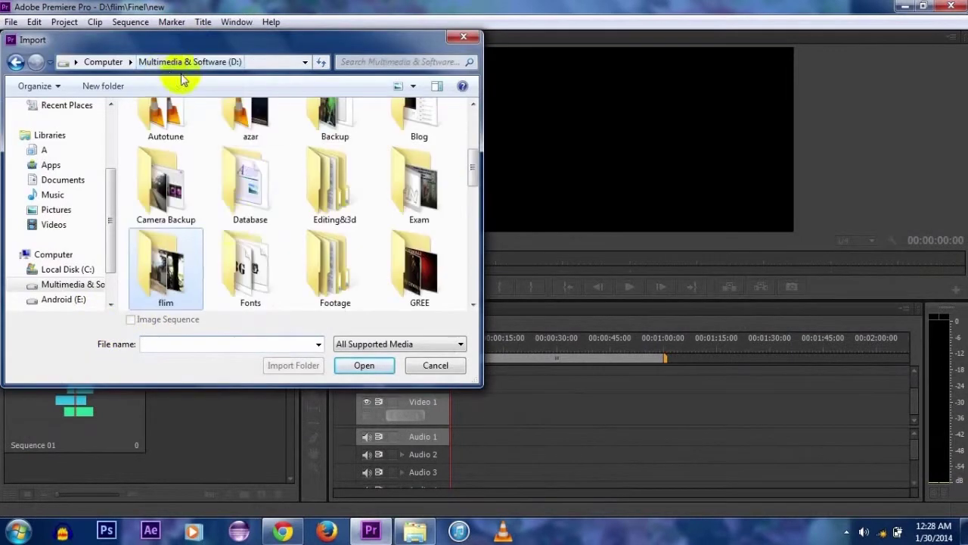
double_click(164, 289)
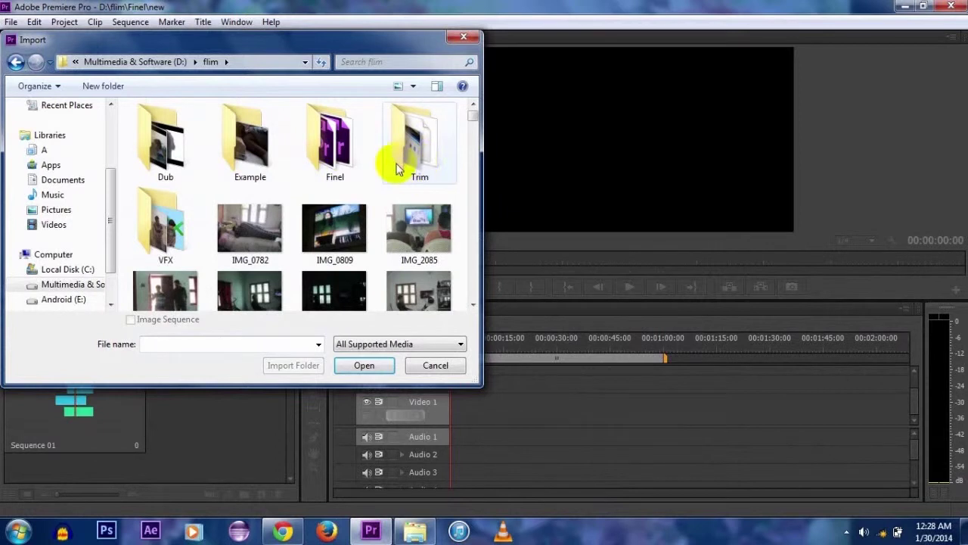
double_click(162, 215)
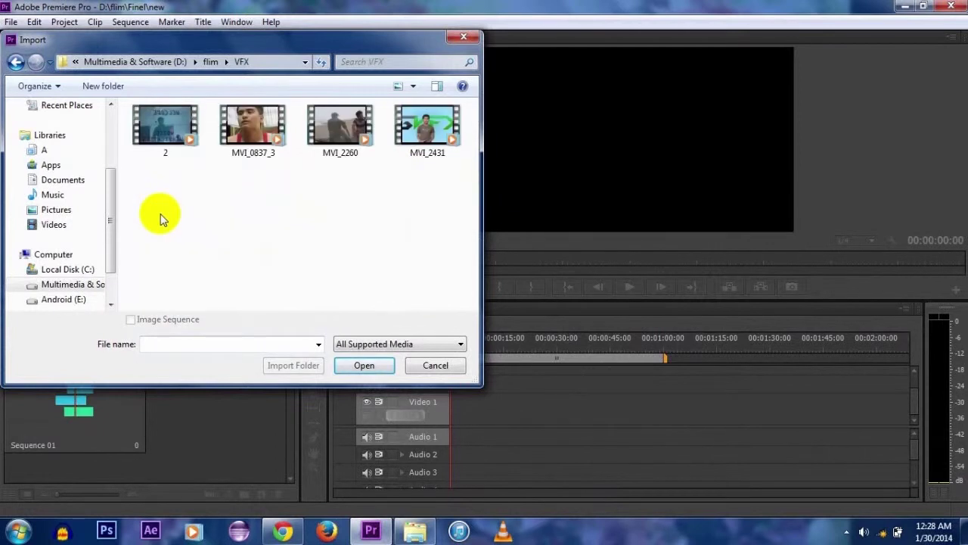
click(16, 64)
scroll(432, 176, down, 1)
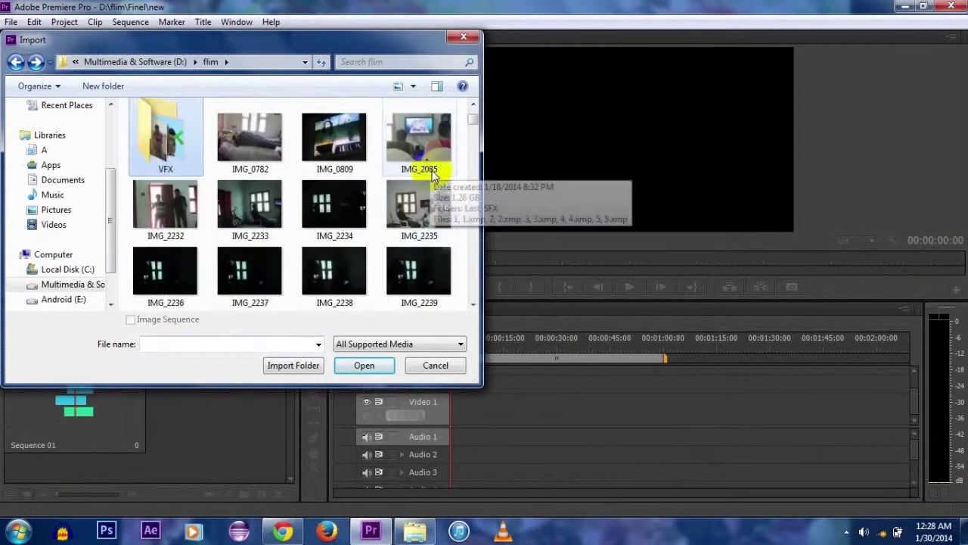
scroll(433, 176, up, 1)
double_click(249, 143)
click(181, 151)
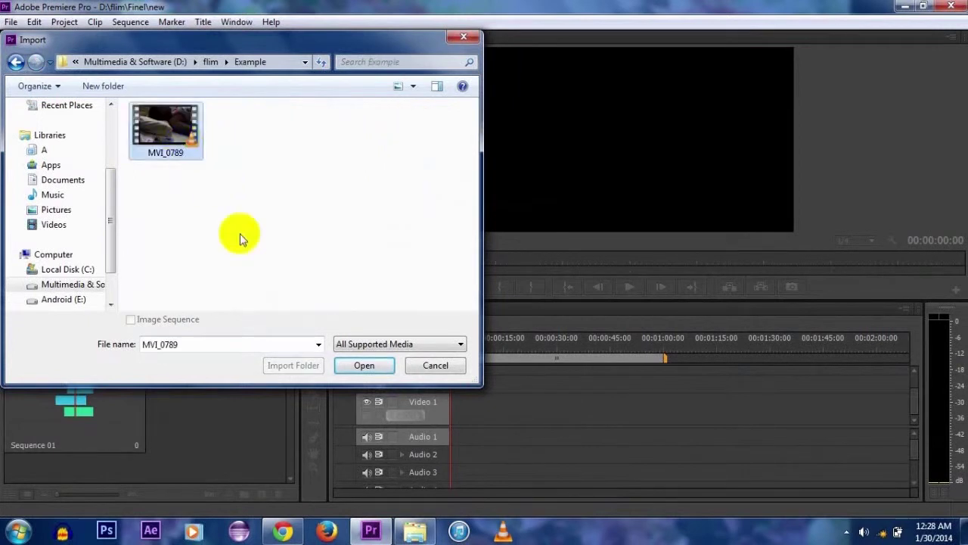
click(363, 365)
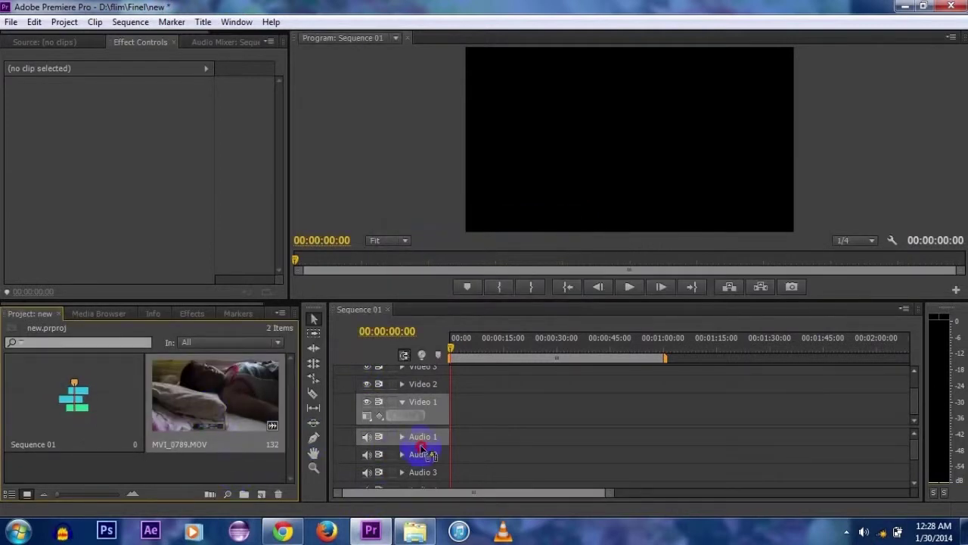
Place MVI_0789.MOV on Video 1 of Sequence 01 and enlarge the Program monitor.
mouse_move(212, 417)
mouse_down()
mouse_move(461, 435)
mouse_move(446, 421)
mouse_up()
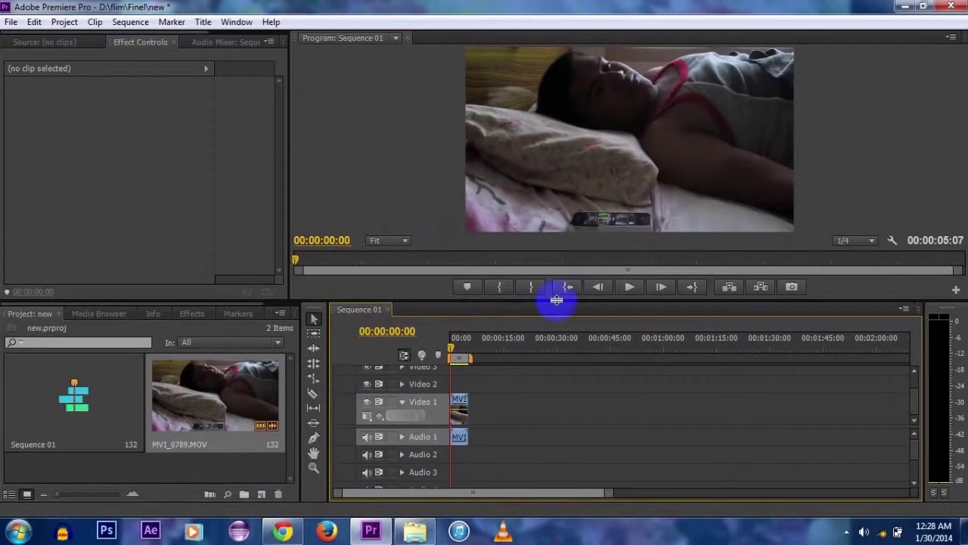
drag(541, 308, 545, 452)
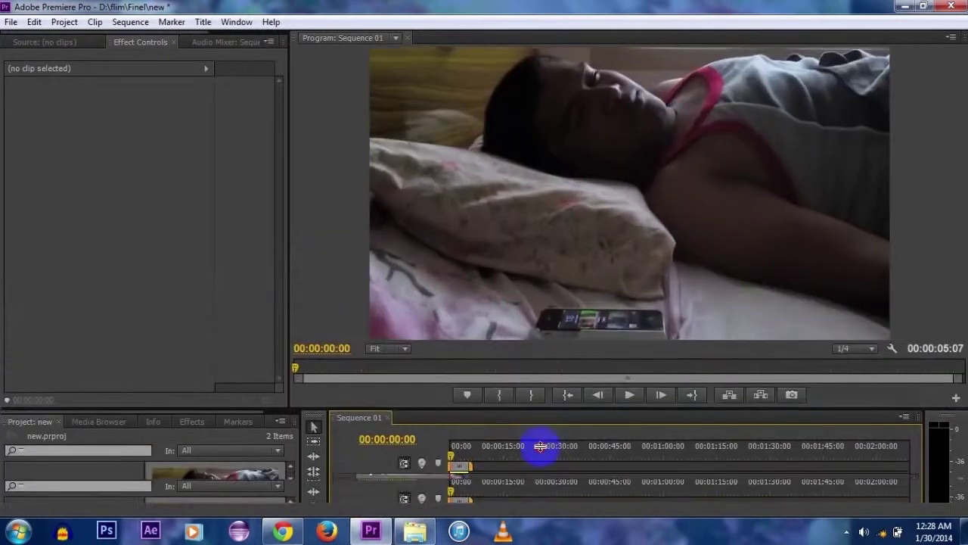
drag(288, 246, 83, 244)
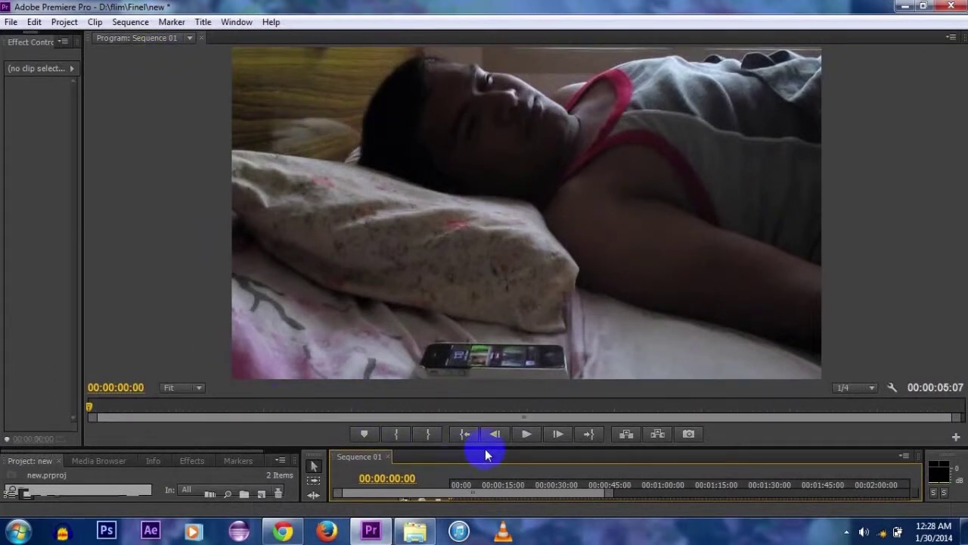
Switch to Chrome and bring up the Neat Video website.
click(396, 434)
click(466, 434)
click(280, 531)
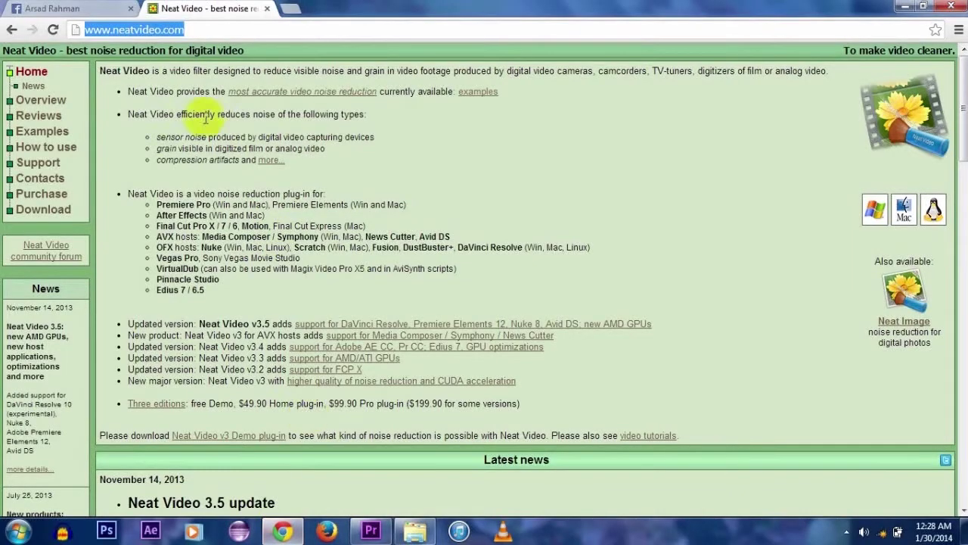
click(152, 31)
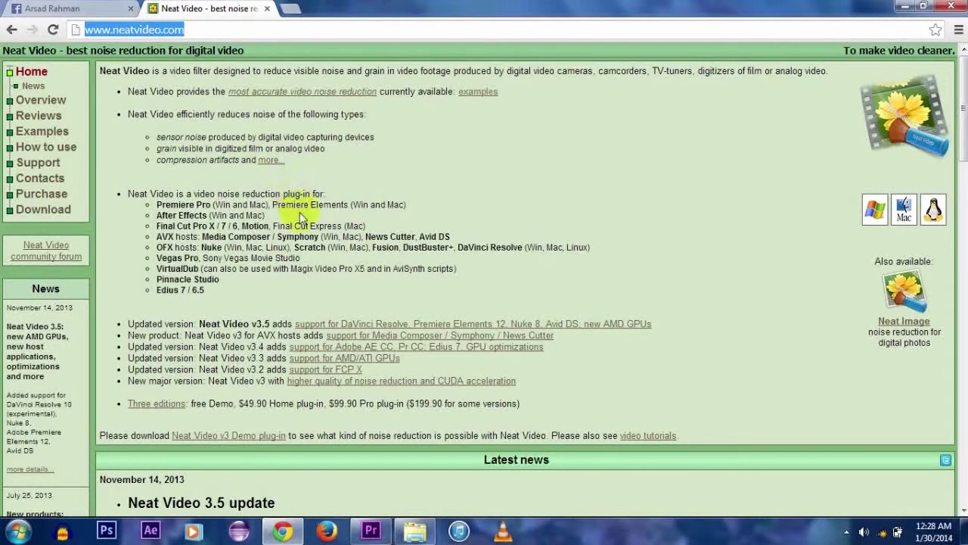
Scroll the neatvideo.com page and select its list of supported host applications.
scroll(311, 212, down, 4)
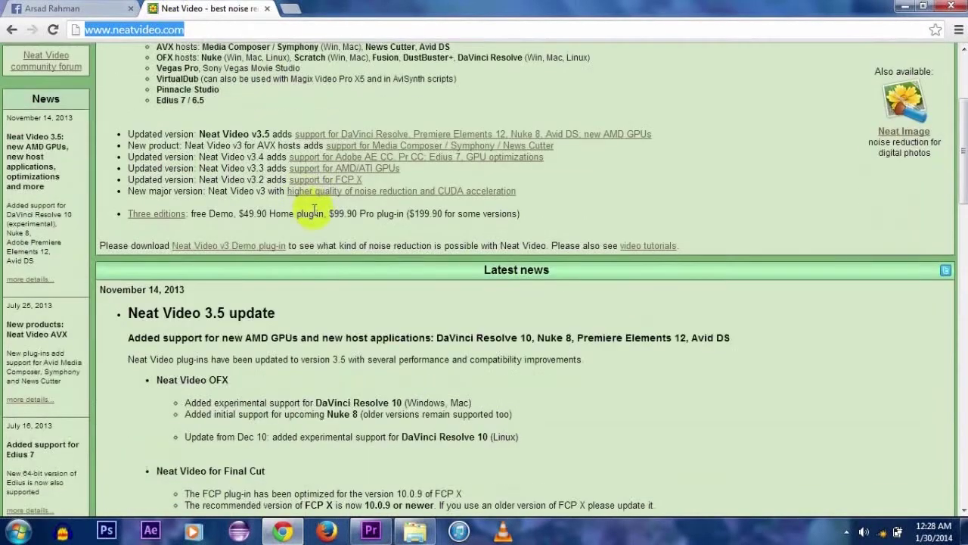
scroll(318, 197, up, 1)
scroll(318, 197, up, 1)
scroll(303, 216, up, 2)
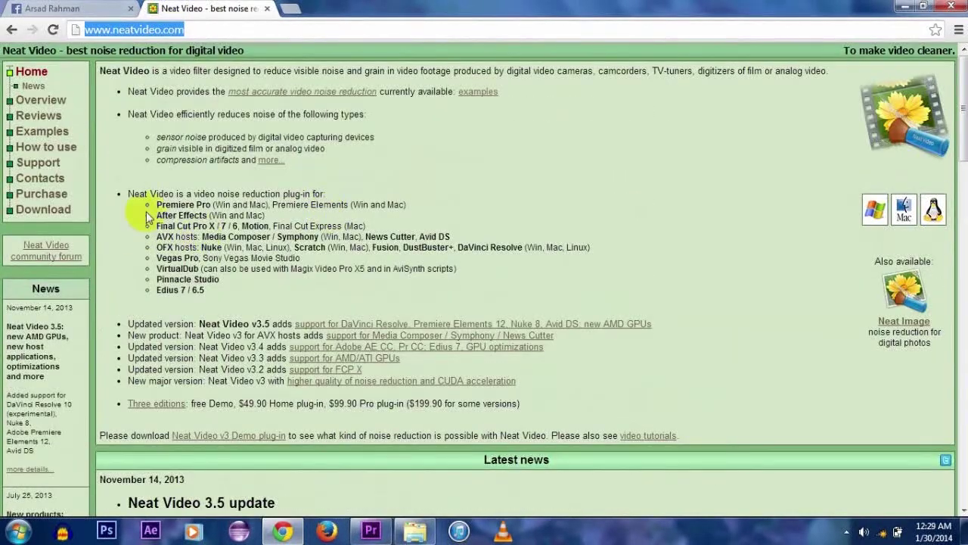
drag(155, 204, 303, 282)
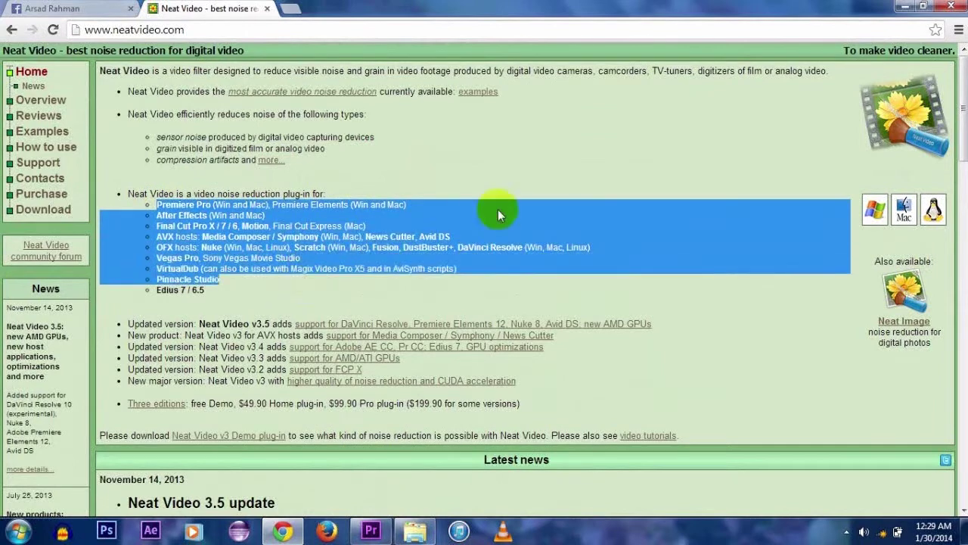
Return to Premiere Pro, enlarge the lower panels, and search the Effects for 'neat'.
click(901, 6)
click(504, 454)
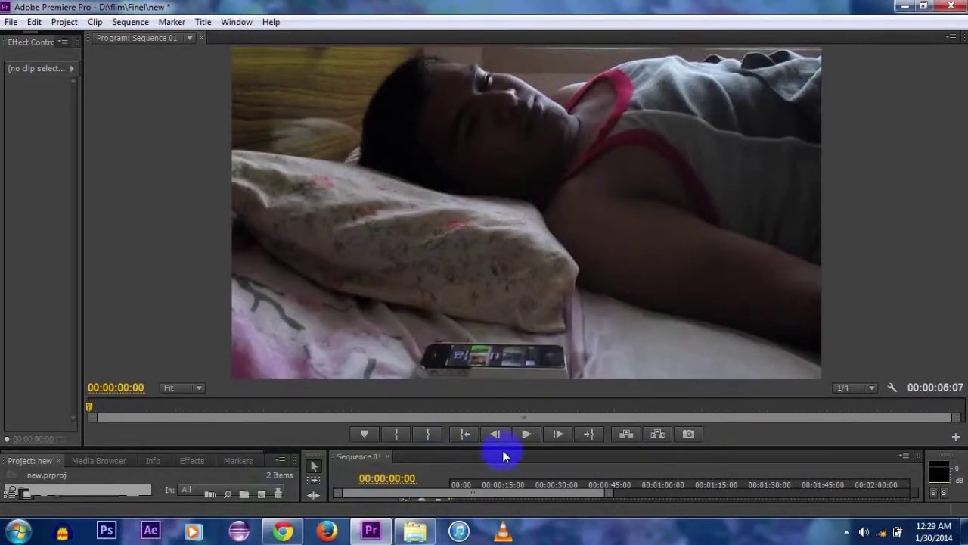
drag(504, 448, 517, 308)
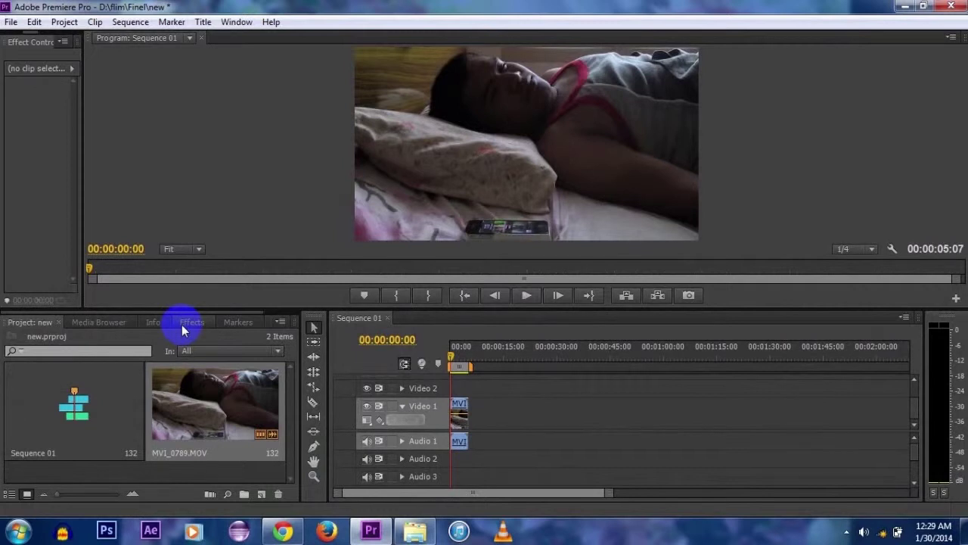
click(182, 325)
click(69, 339)
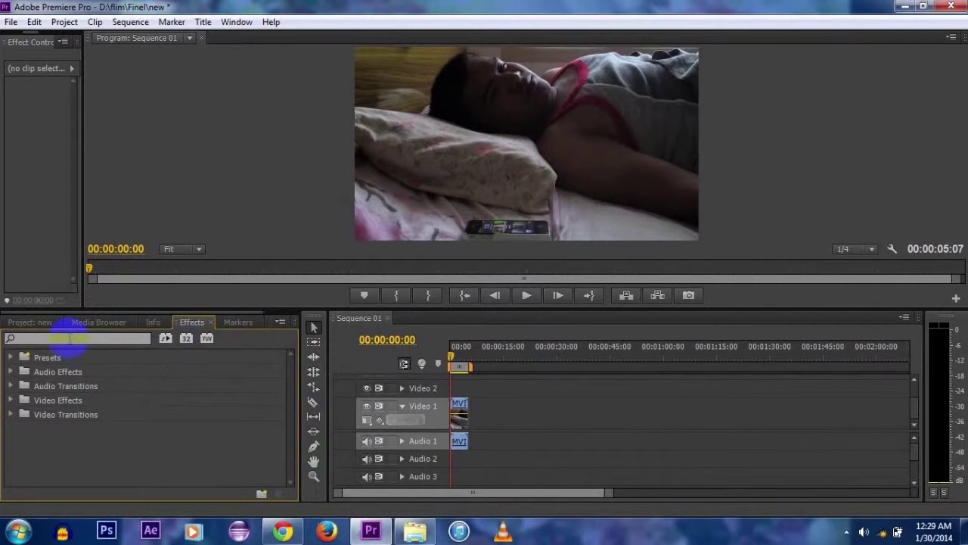
text(ne)
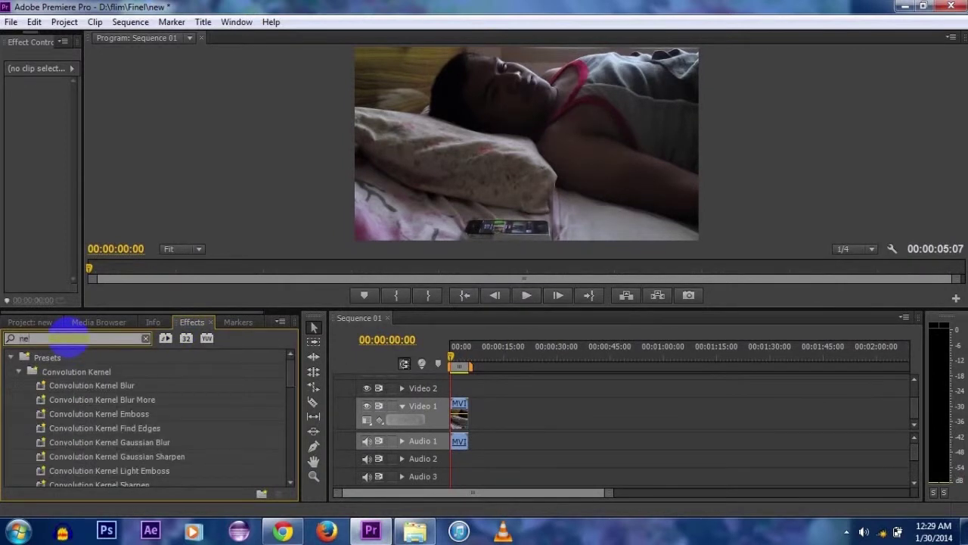
text(at)
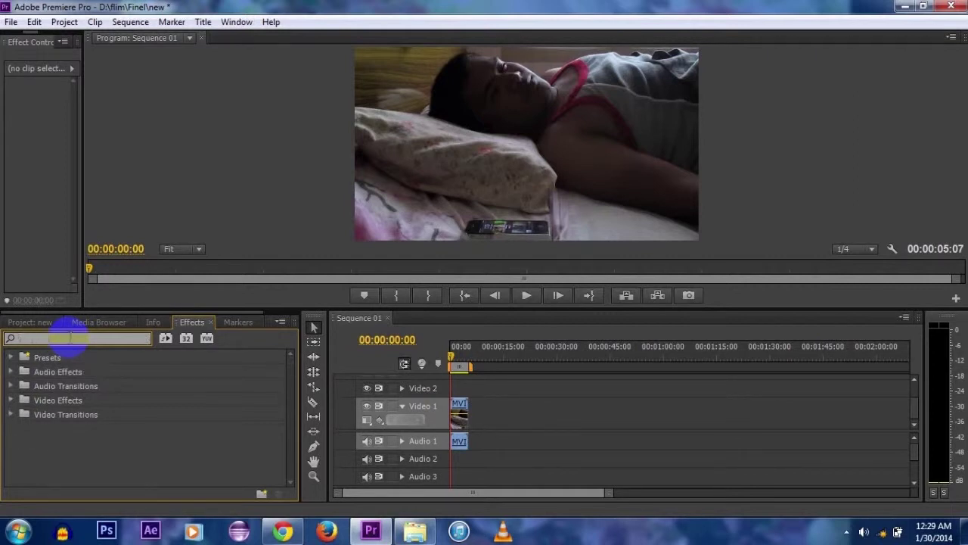
key(BackSpace)
Expand Video Effects and the Neat Video folder to reveal Reduce noise.
click(10, 401)
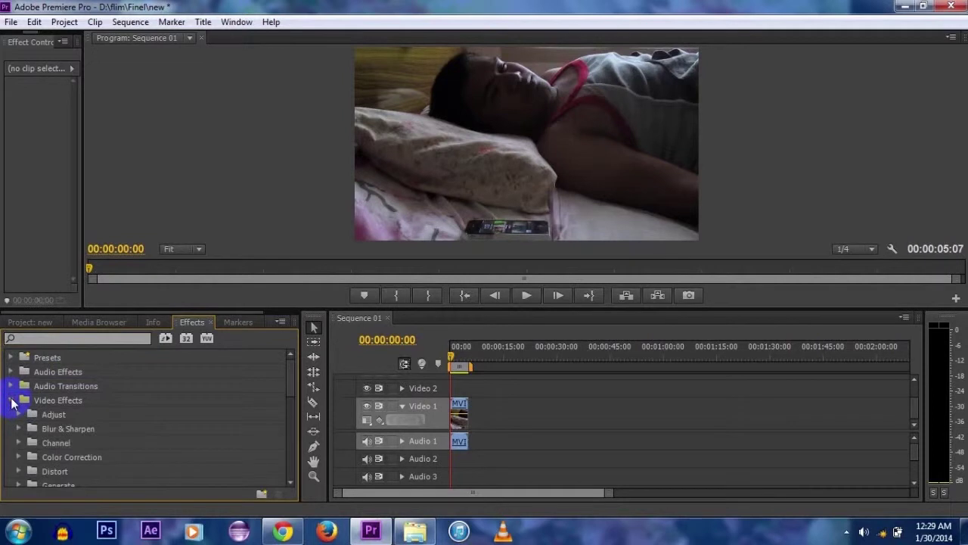
scroll(10, 401, down, 2)
scroll(11, 401, down, 2)
scroll(11, 400, down, 1)
scroll(23, 431, down, 1)
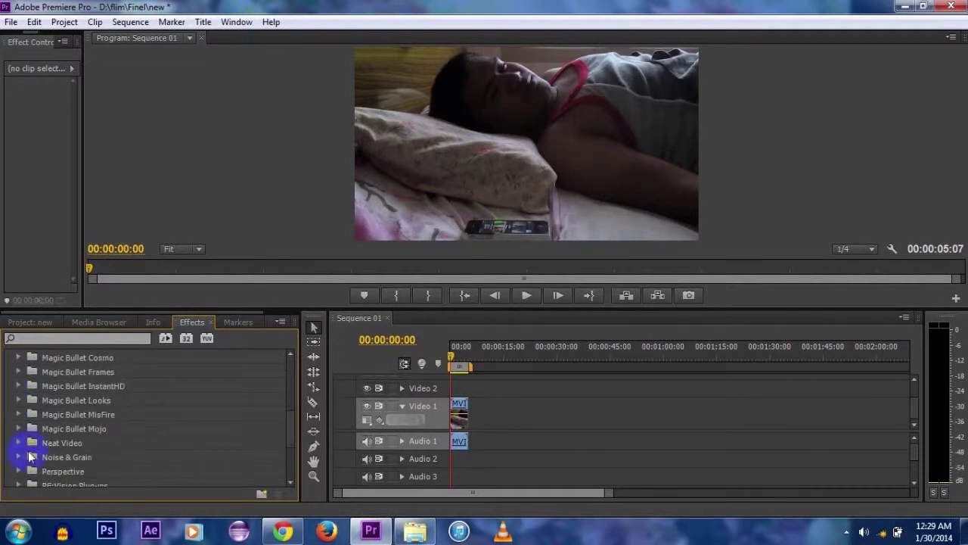
click(19, 443)
scroll(62, 455, down, 1)
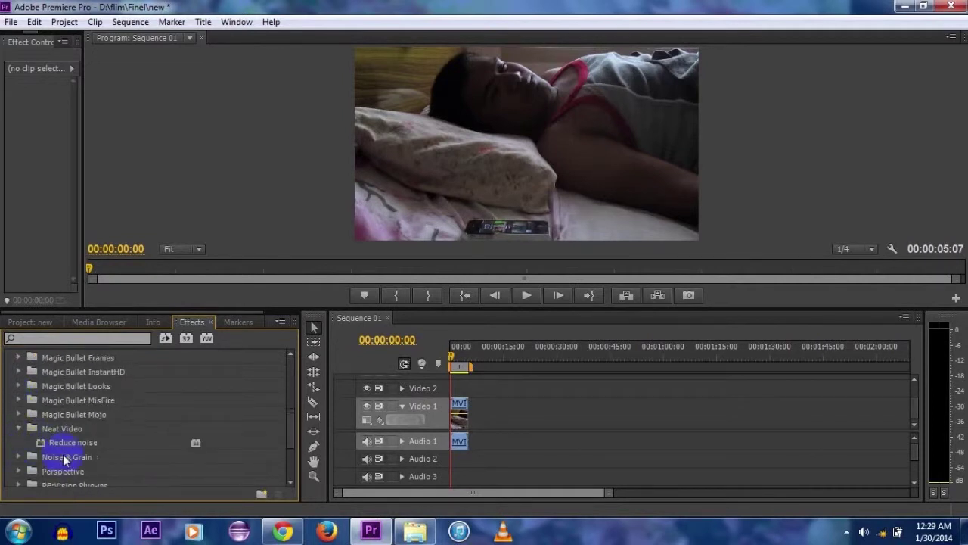
Apply Reduce noise to MVI_0789.MOV on Video 1 and widen Effect Controls to show full names.
click(68, 448)
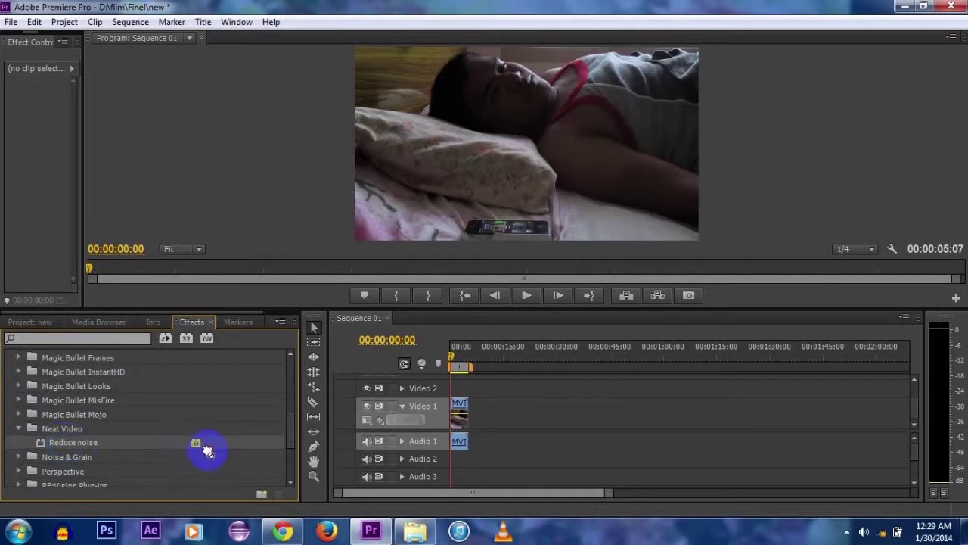
drag(206, 451, 461, 433)
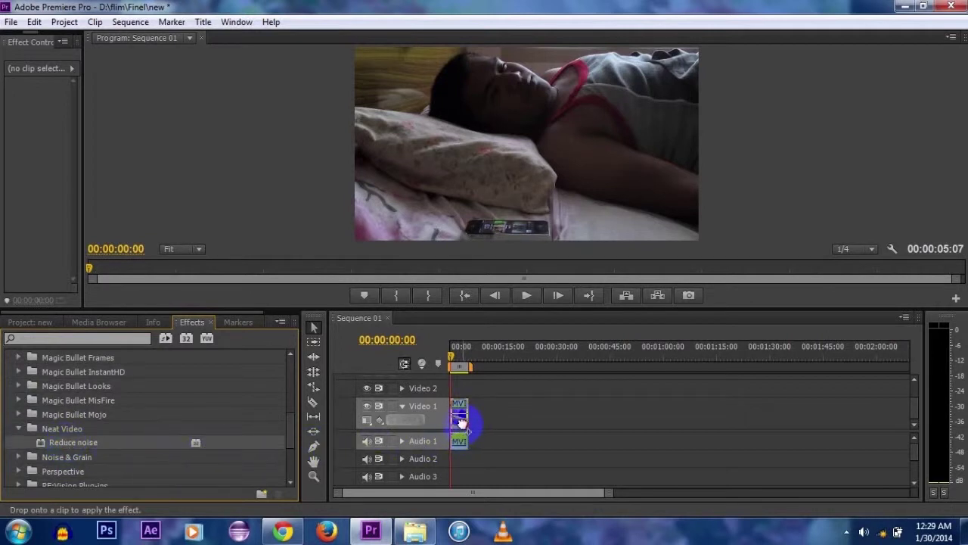
drag(459, 422, 460, 422)
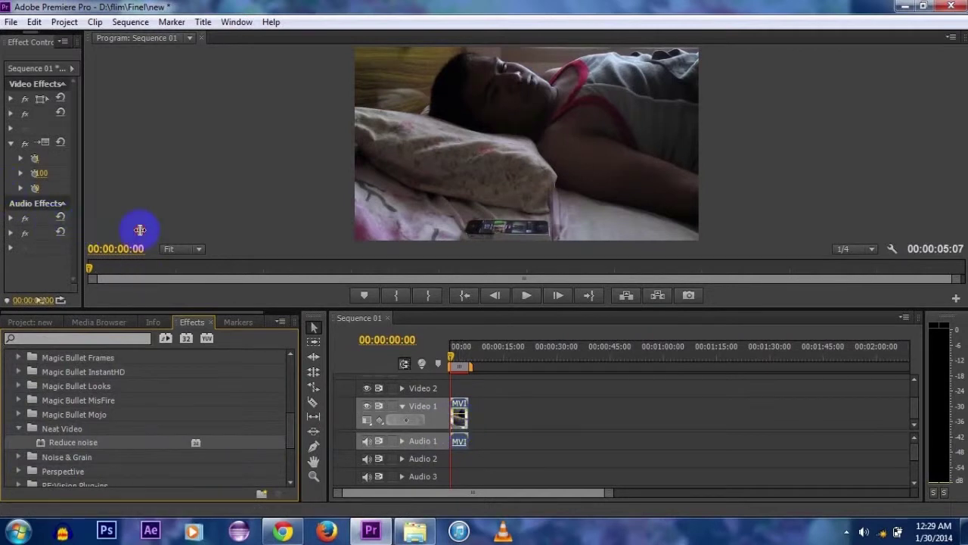
drag(85, 226, 454, 231)
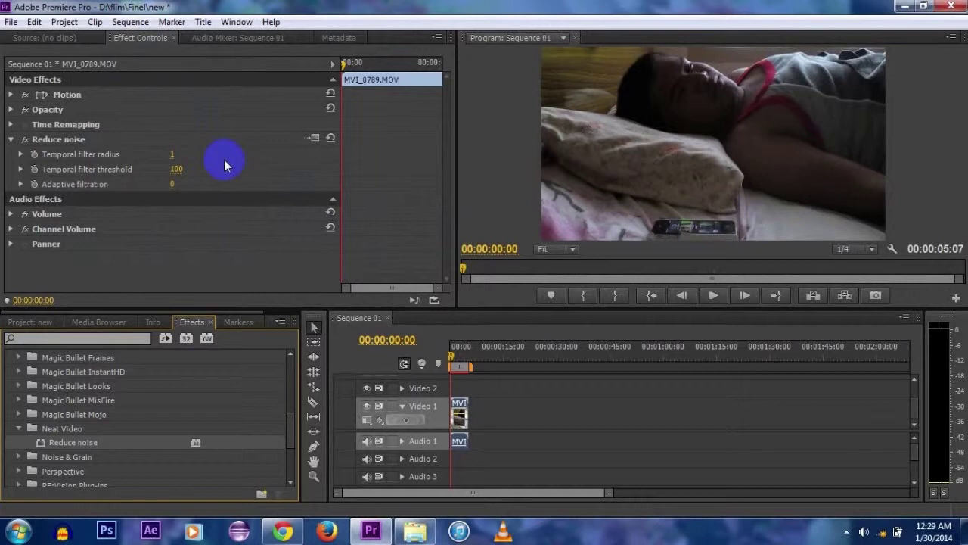
Auto-profile the clip in Reduce noise Setup, accepting both warnings, for a 32% quality profile.
click(313, 138)
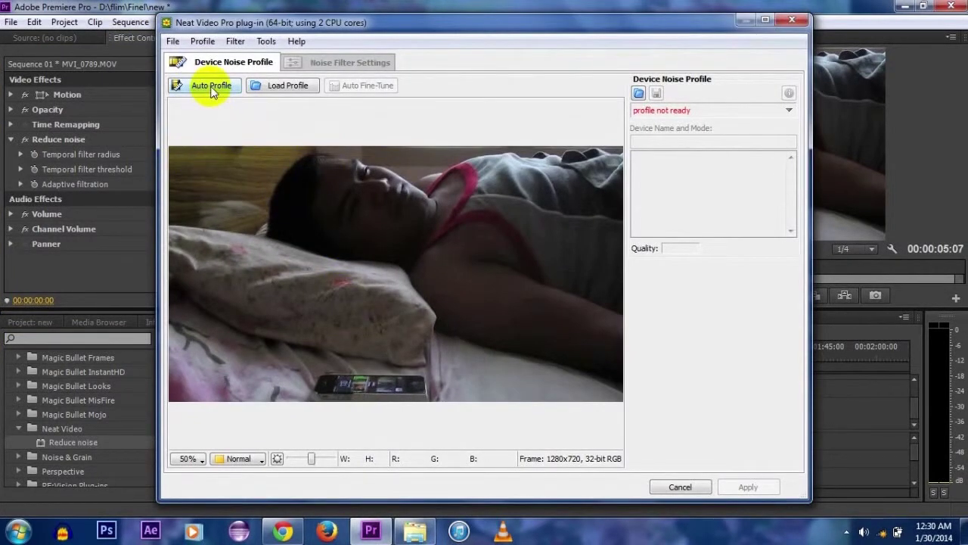
click(211, 87)
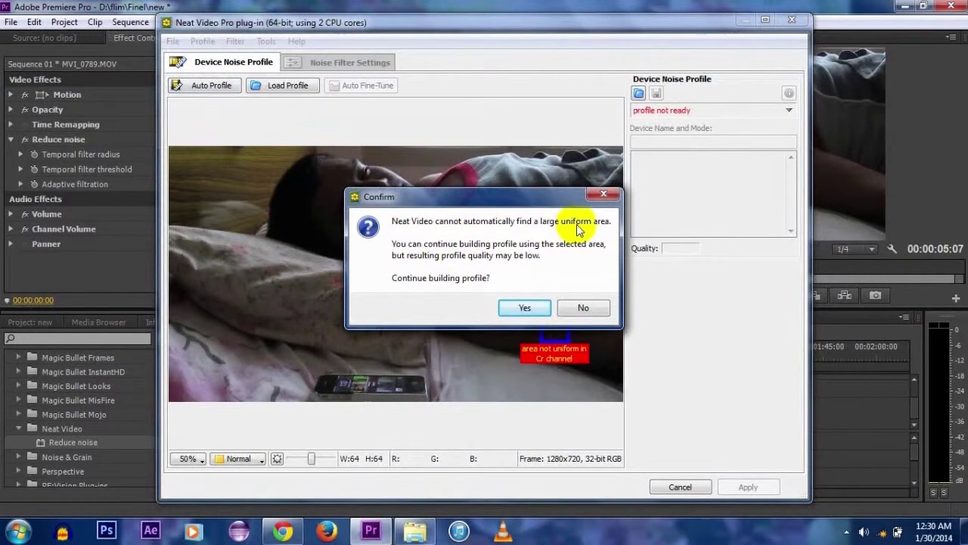
click(524, 307)
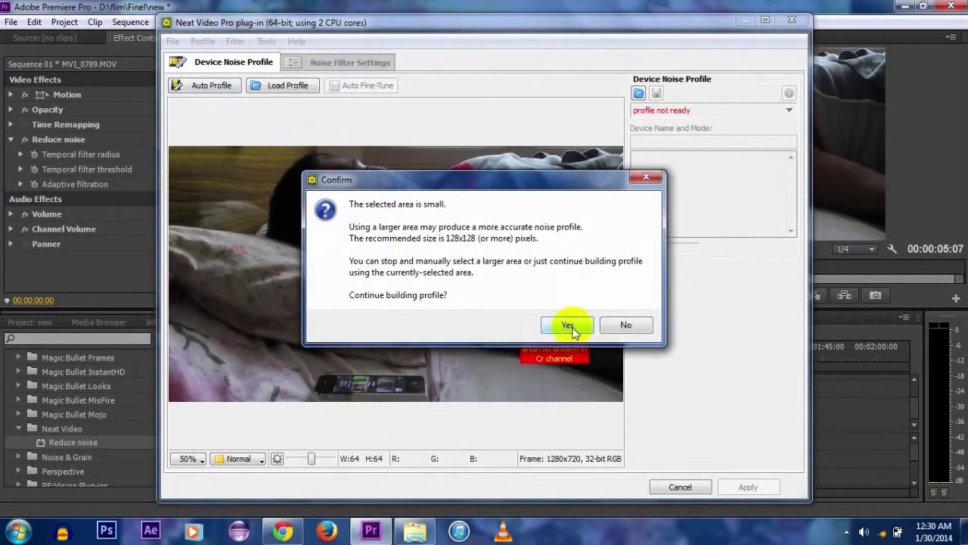
click(567, 325)
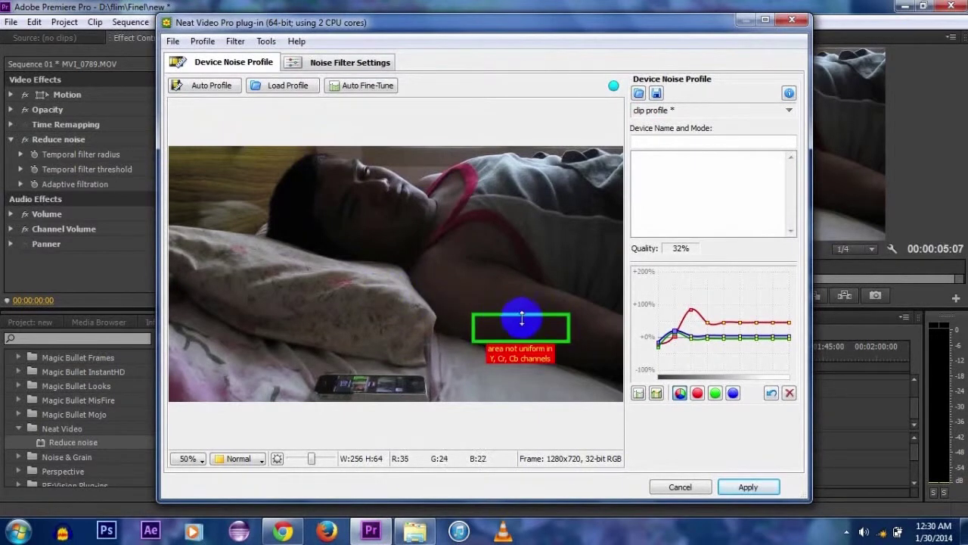
Resize the noise sample box, then run Auto Fine-Tune and Auto Profile.
drag(523, 314, 519, 251)
mouse_move(521, 310)
mouse_down()
mouse_move(250, 213)
mouse_move(229, 372)
mouse_move(392, 374)
mouse_up()
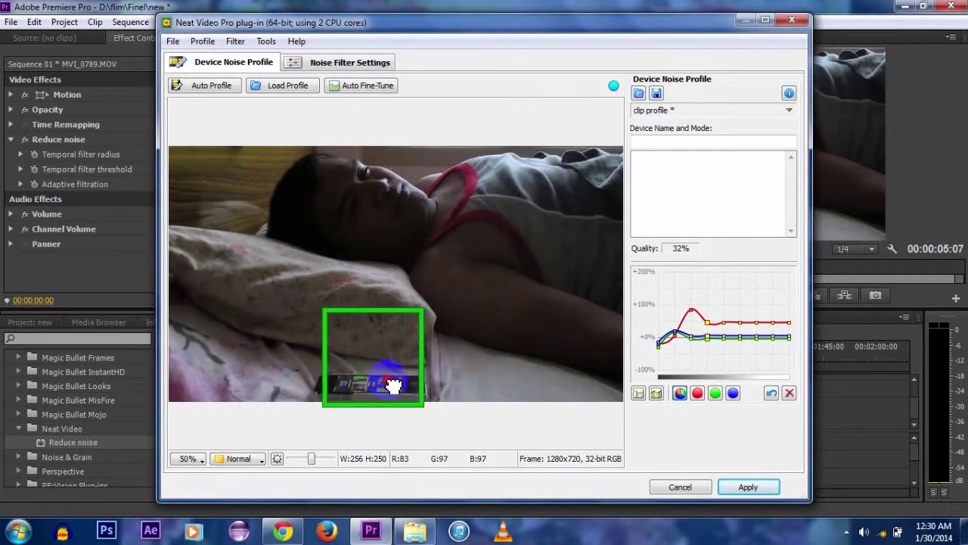
mouse_move(420, 412)
mouse_down()
mouse_move(231, 256)
mouse_move(458, 207)
mouse_move(377, 221)
mouse_up()
click(368, 86)
click(215, 87)
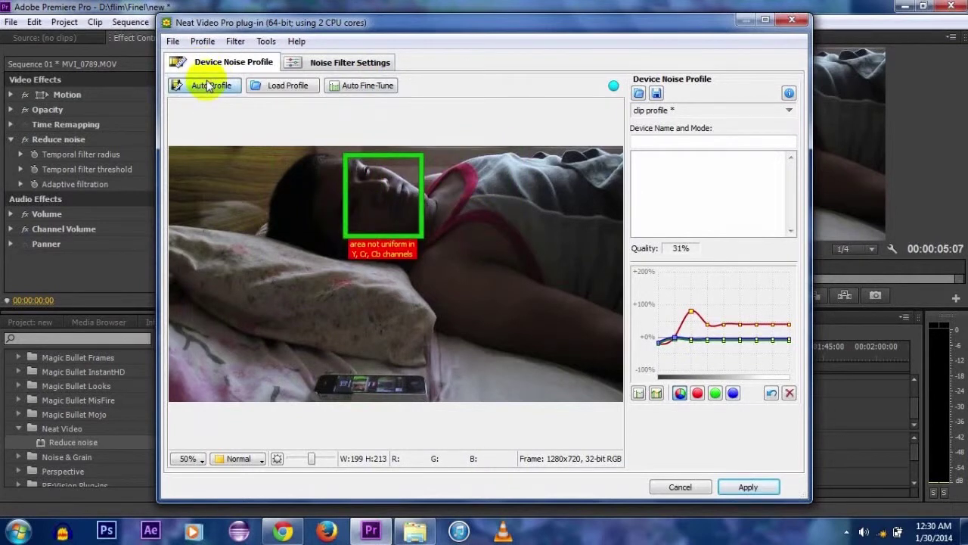
Try the sample over the shoulder and bedsheet, and check the noise filter settings.
mouse_move(438, 237)
mouse_down()
mouse_move(354, 325)
mouse_move(264, 190)
mouse_up()
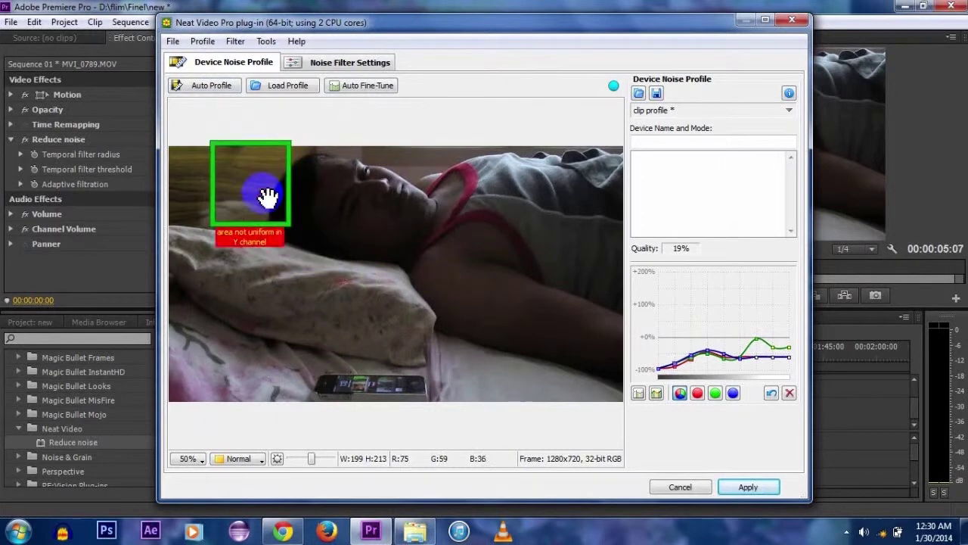
mouse_move(394, 243)
mouse_down()
mouse_move(556, 206)
mouse_move(476, 198)
mouse_up()
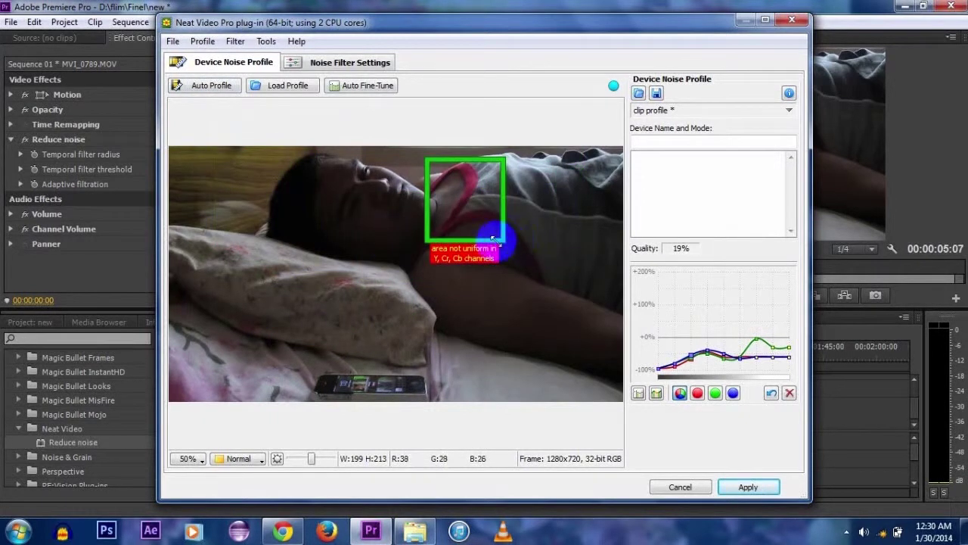
mouse_move(521, 240)
mouse_down()
mouse_move(484, 204)
mouse_move(421, 185)
mouse_move(214, 184)
mouse_move(196, 328)
mouse_move(217, 325)
mouse_up()
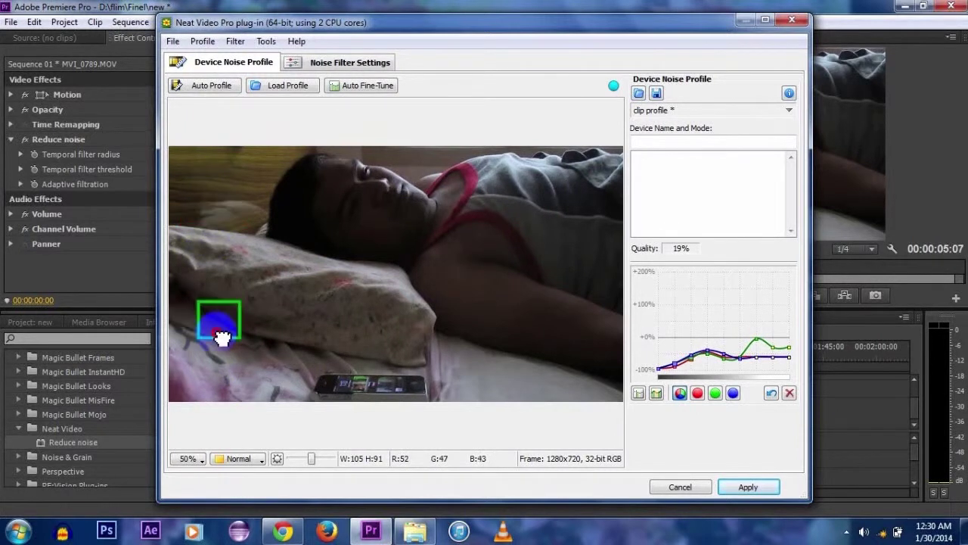
click(325, 64)
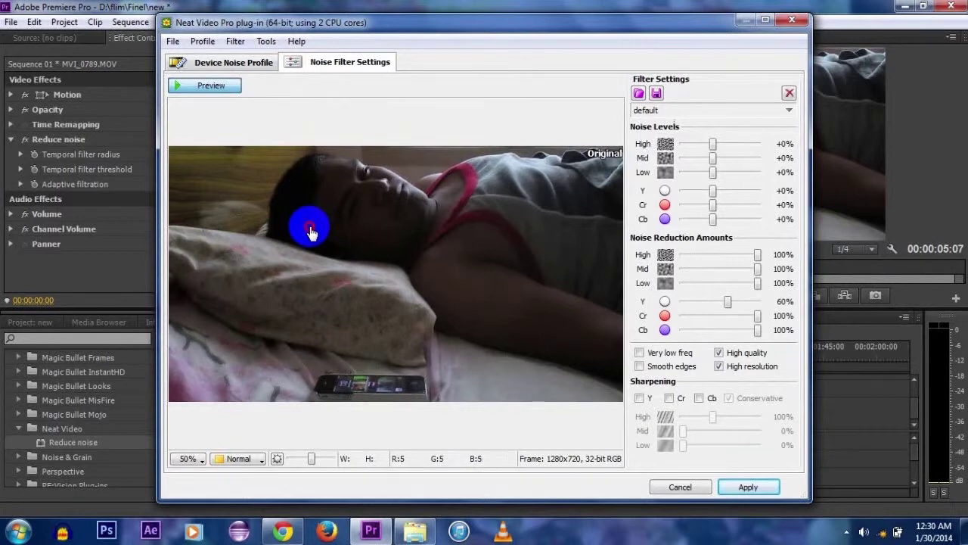
click(228, 62)
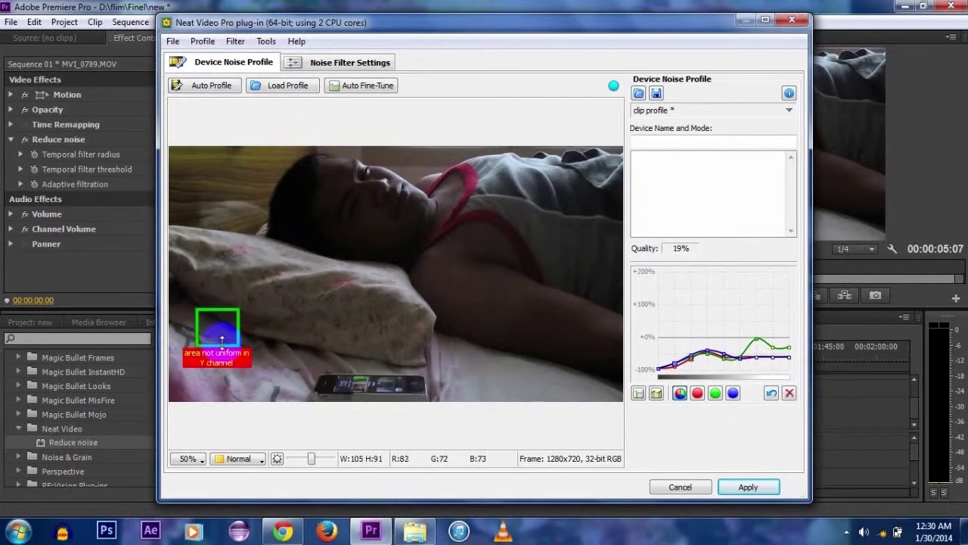
Enlarge the noise sample area to 256×256.
mouse_move(239, 348)
mouse_down()
mouse_move(291, 378)
mouse_move(299, 409)
mouse_move(229, 364)
mouse_move(290, 398)
mouse_move(292, 188)
mouse_move(402, 209)
mouse_up()
scroll(402, 210, up, 1)
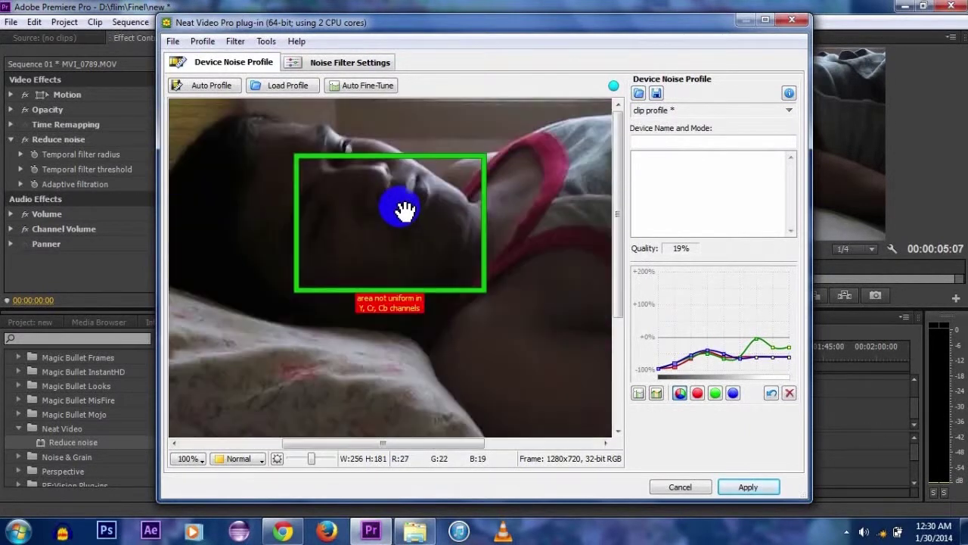
drag(484, 290, 579, 421)
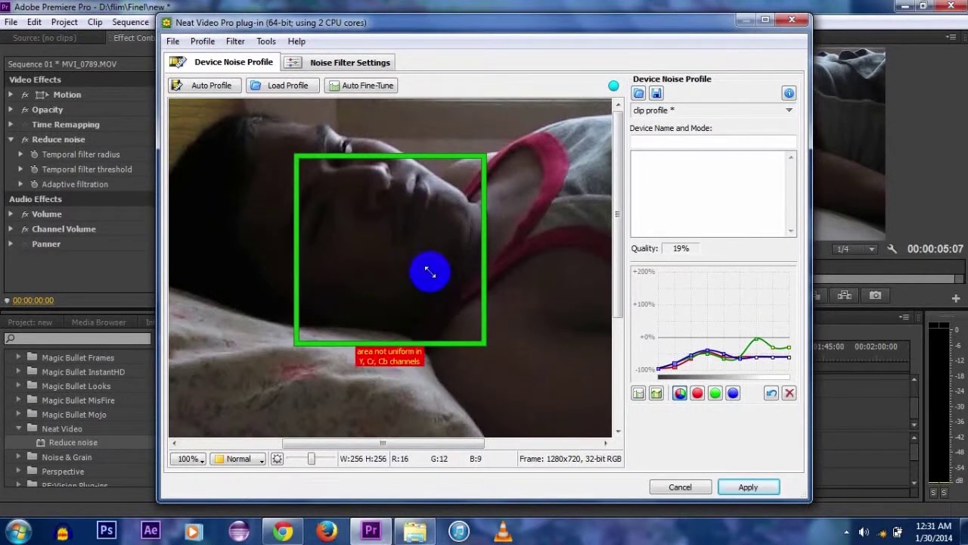
scroll(428, 273, down, 3)
scroll(424, 276, up, 1)
scroll(417, 281, up, 3)
scroll(439, 296, down, 2)
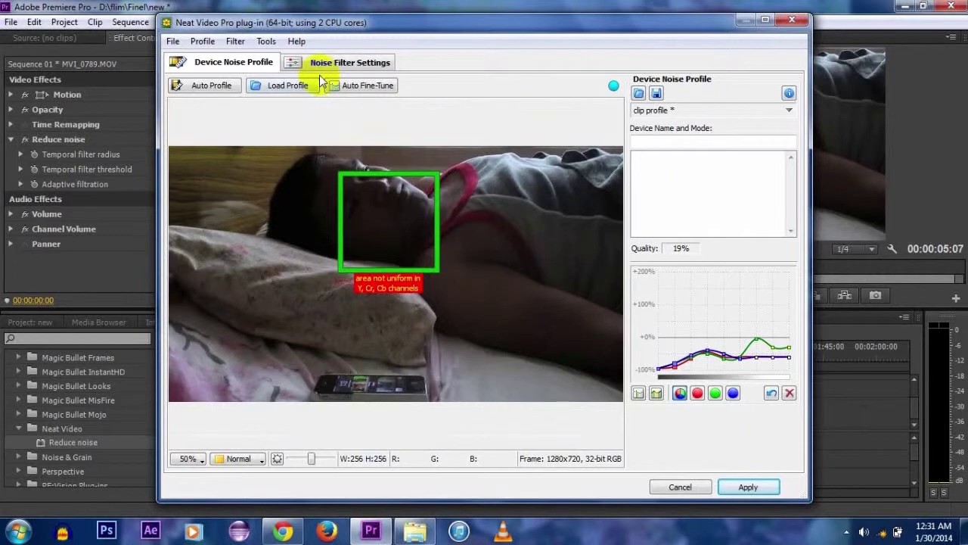
Re-profile from the new sample, preview the filtered frame, and apply the noise reduction.
click(217, 89)
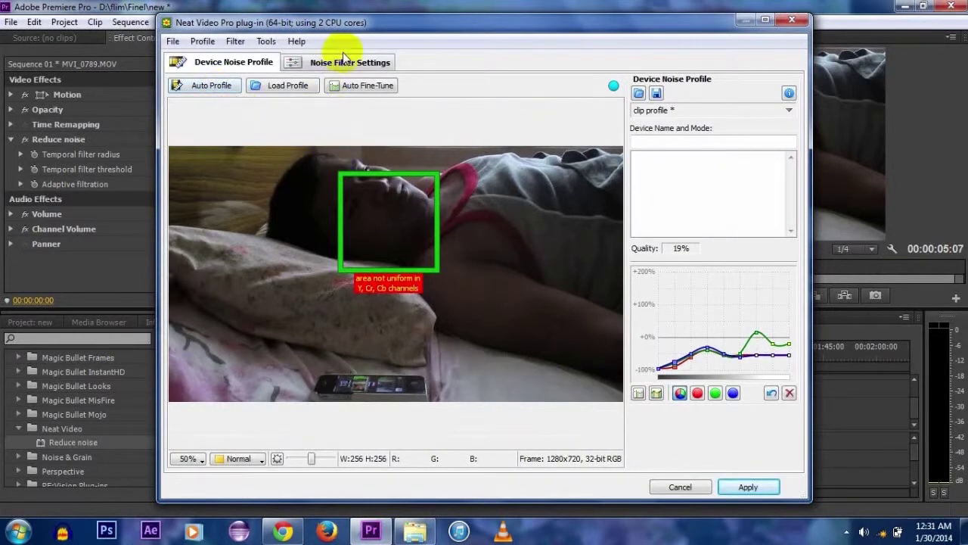
click(344, 62)
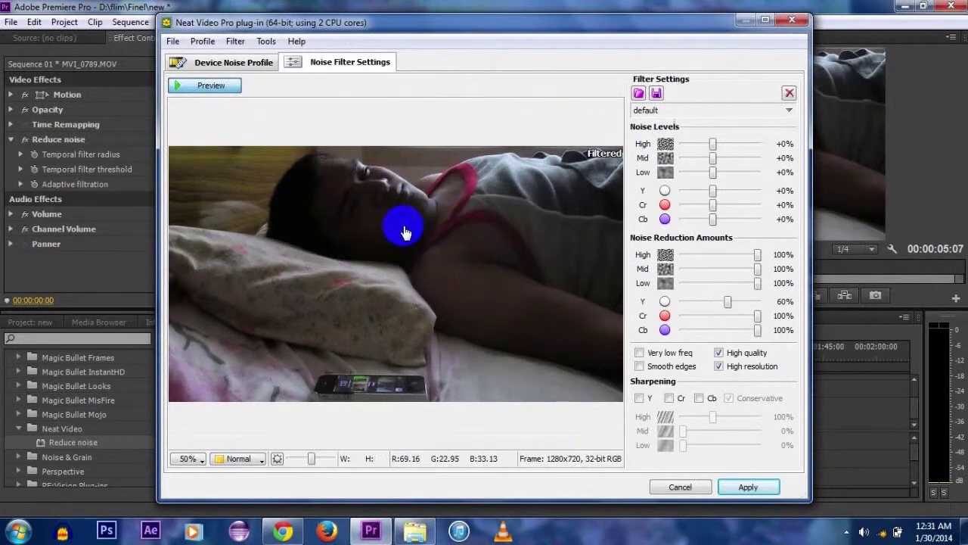
click(747, 487)
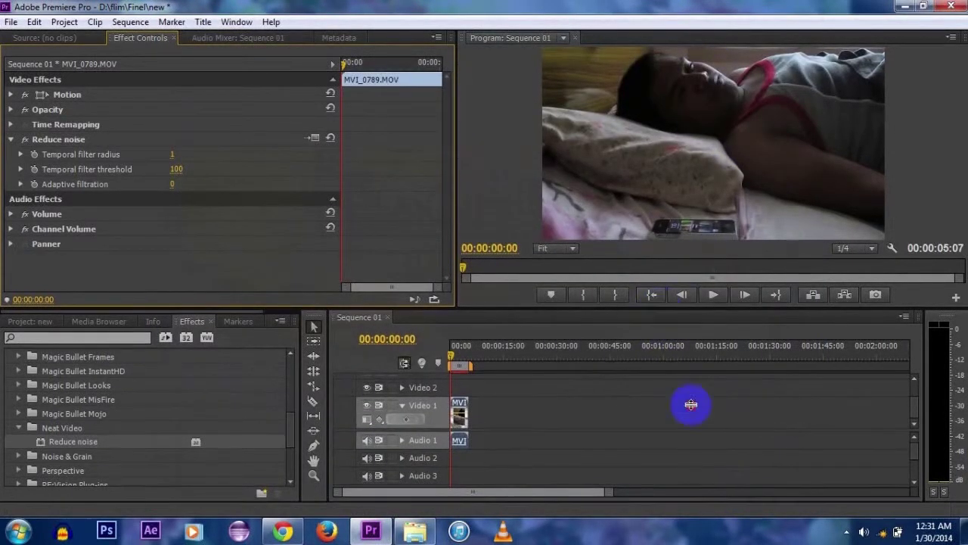
Enlarge the Program monitor and briefly play the denoised clip.
drag(661, 307, 666, 481)
drag(457, 218, 27, 225)
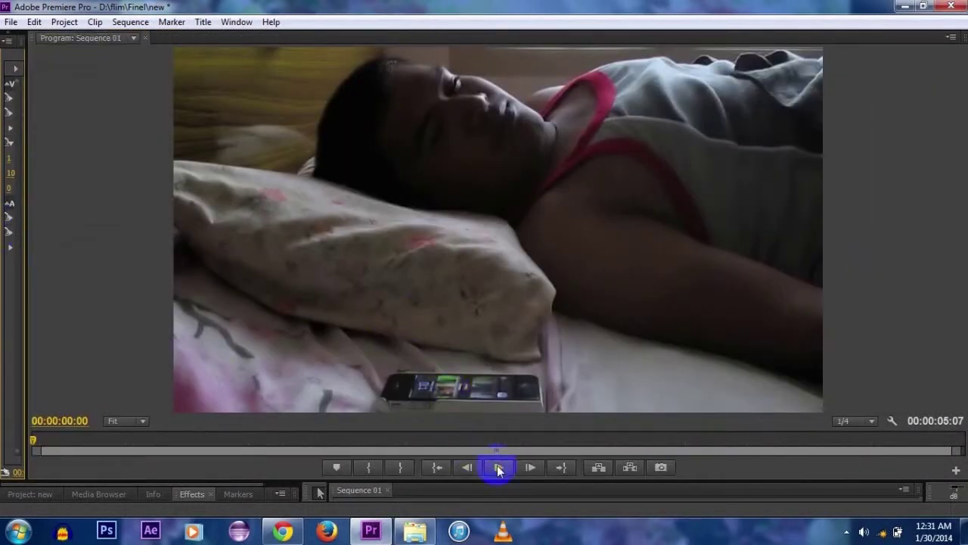
click(498, 466)
click(499, 469)
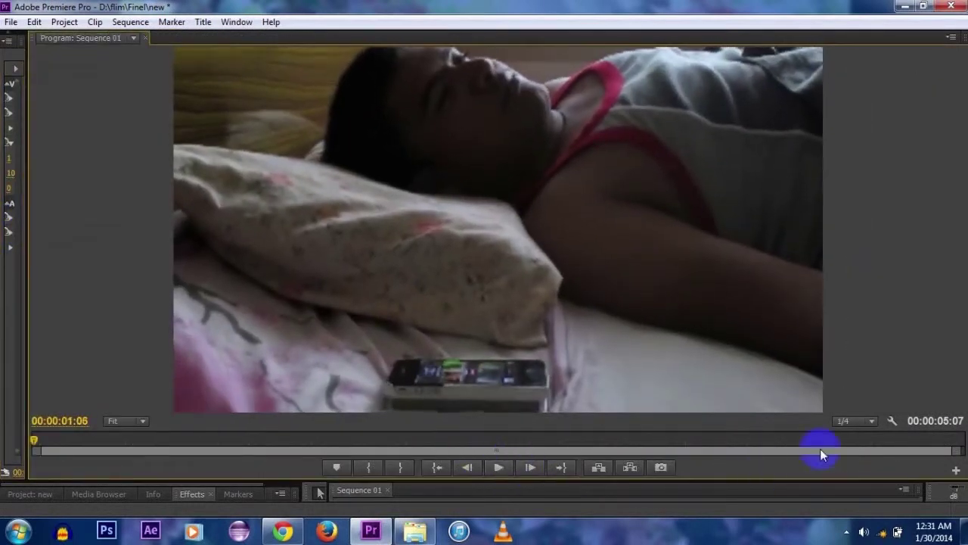
Set playback resolution to Full and play the clip again.
click(857, 421)
click(856, 429)
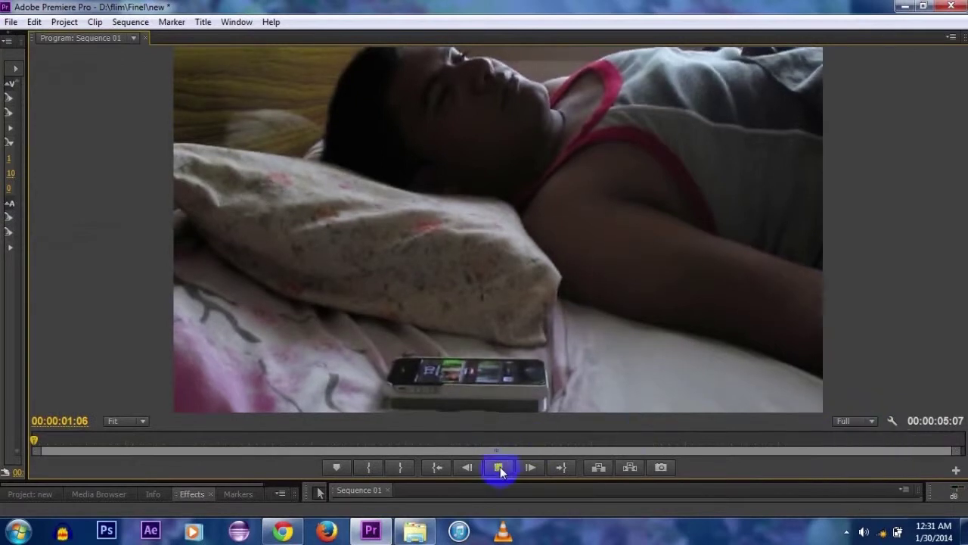
click(500, 467)
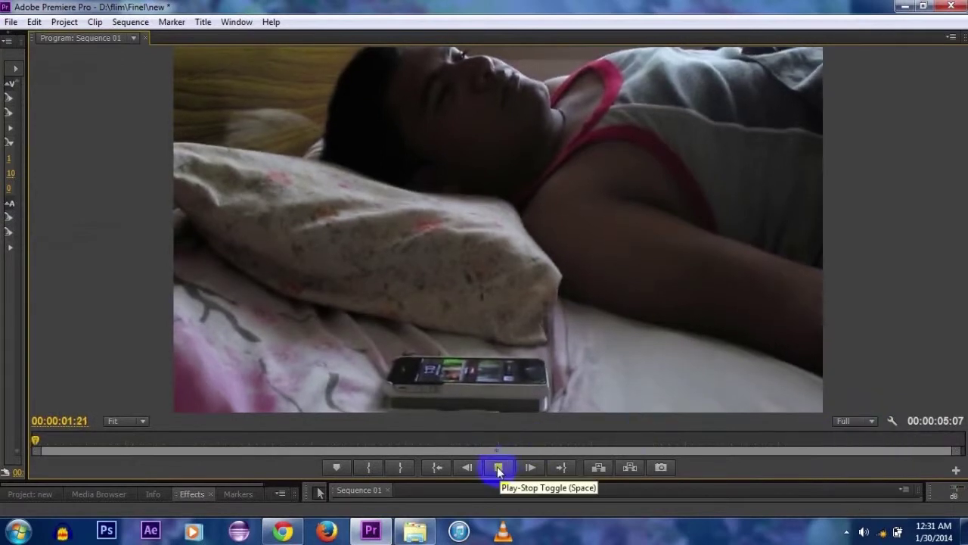